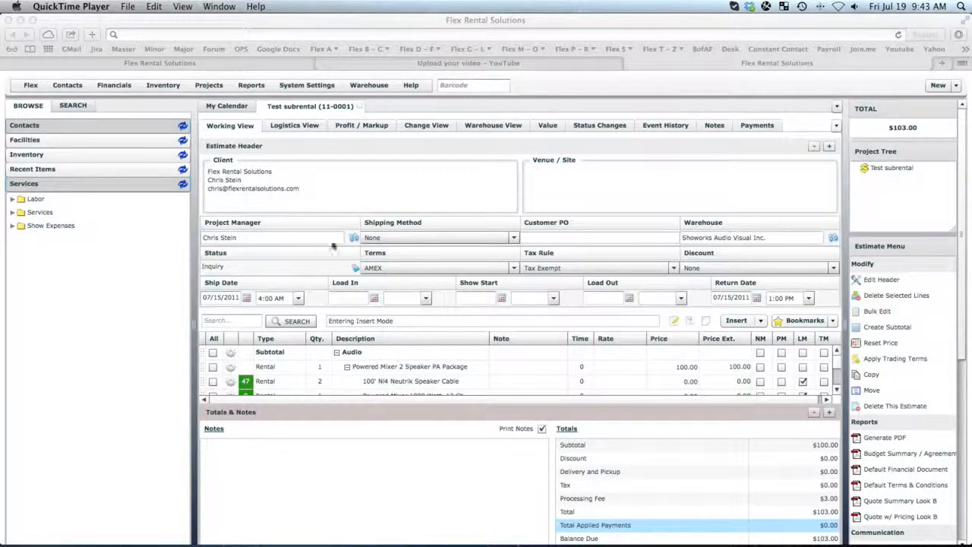
- Set the estimate's payment terms to Net 30 and check the processing fee in its totals
{"action": "left_click", "coordinate": [810, 412]}
{"action": "left_click", "coordinate": [811, 412]}
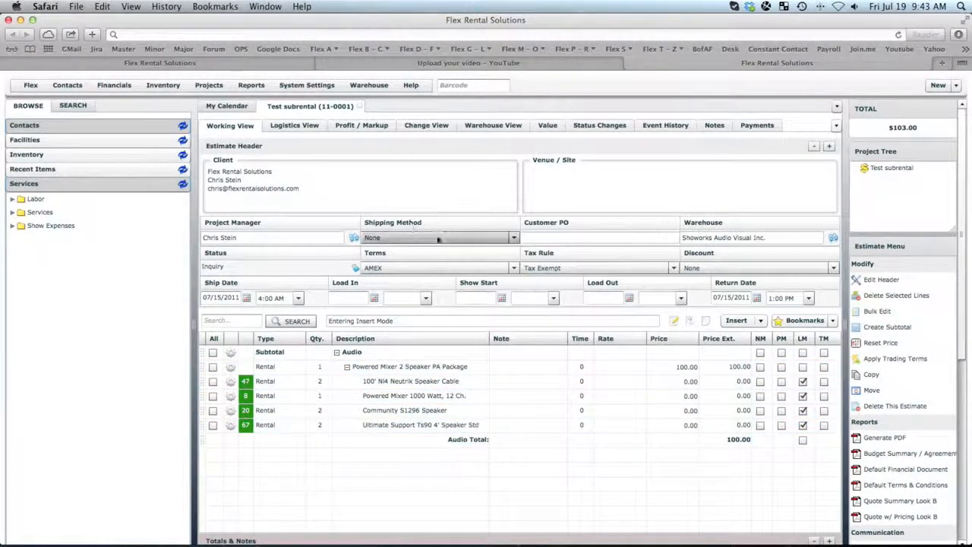
{"action": "left_click", "coordinate": [437, 266]}
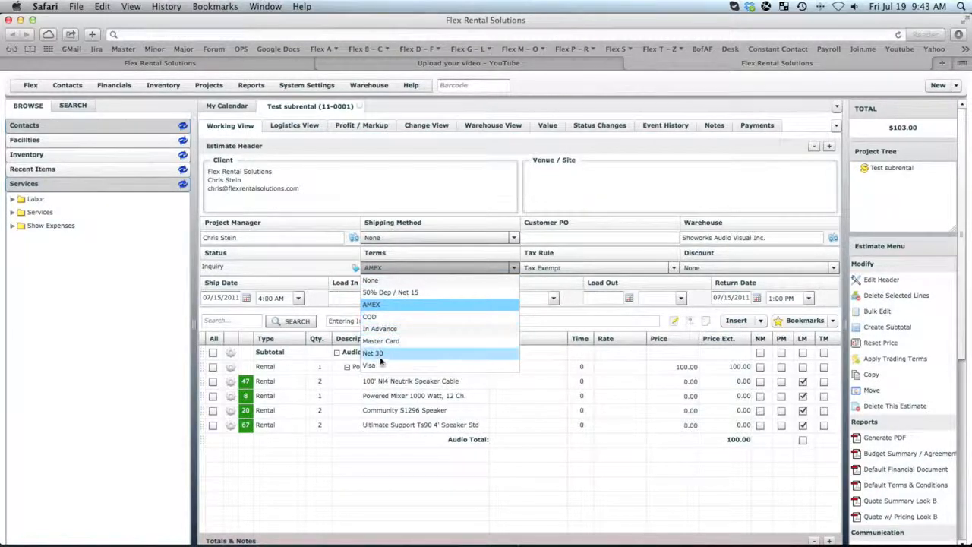
{"action": "left_click", "coordinate": [399, 353]}
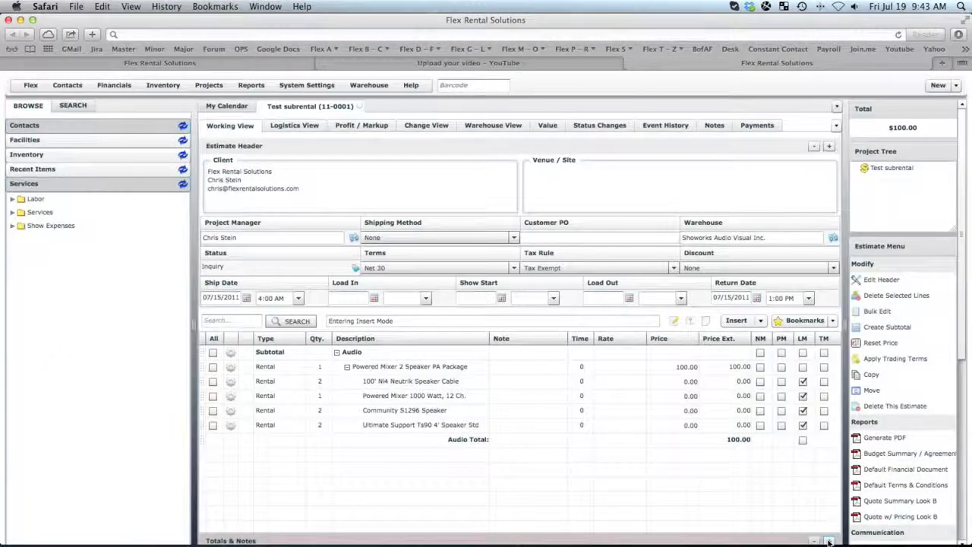
{"action": "left_click", "coordinate": [829, 541]}
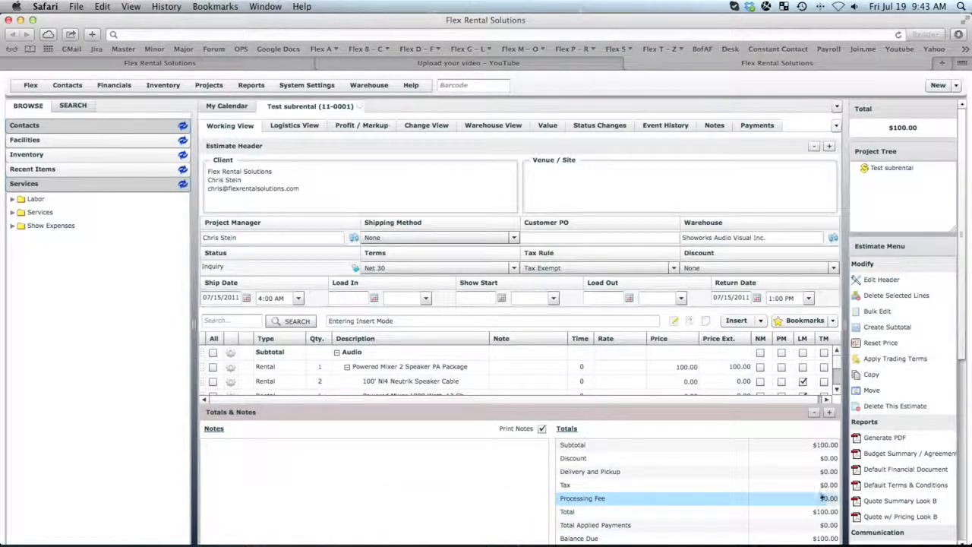
- Set the estimate's payment terms to AMEX
{"action": "left_click", "coordinate": [391, 268]}
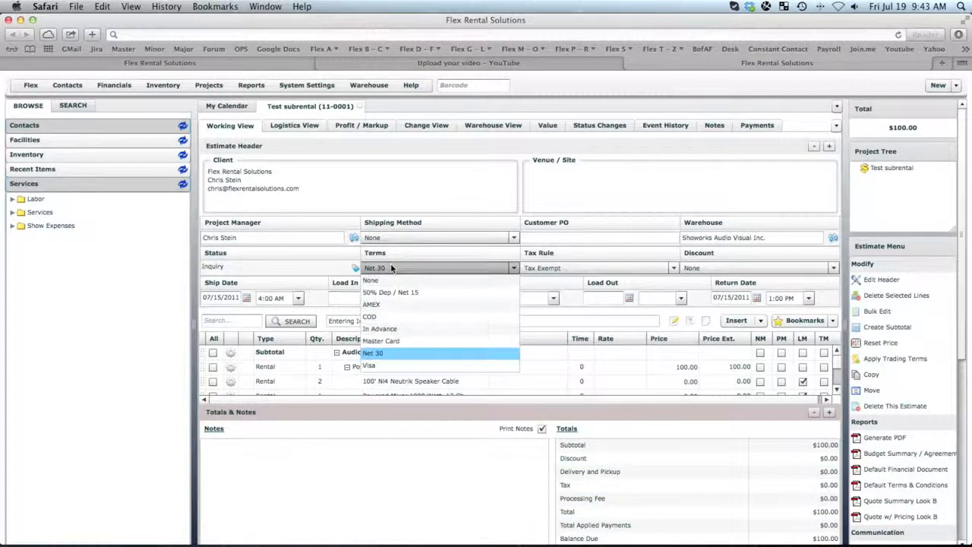
{"action": "left_click", "coordinate": [376, 303]}
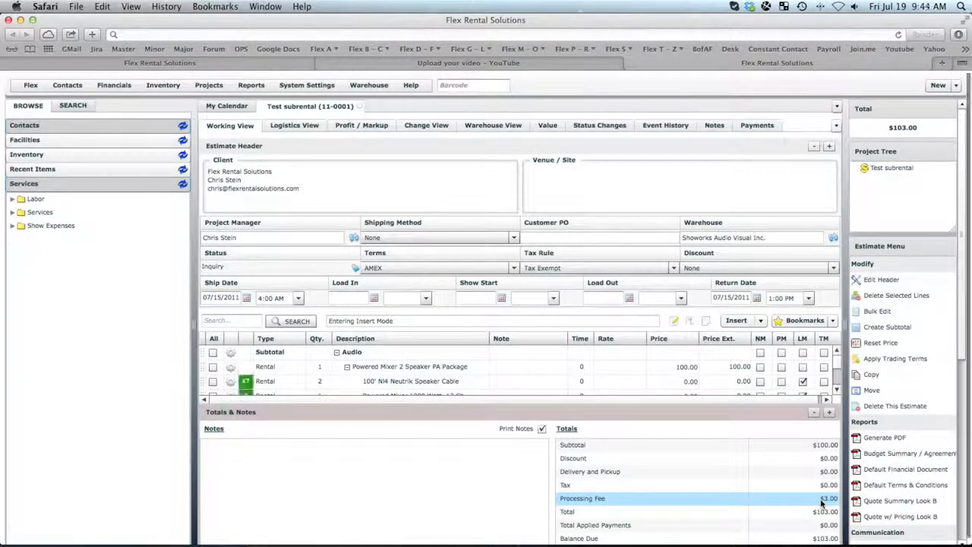
- Open the Processing Fee matrix from the fee matrices and review its line item types, resource types and payment terms
{"action": "left_click", "coordinate": [118, 87]}
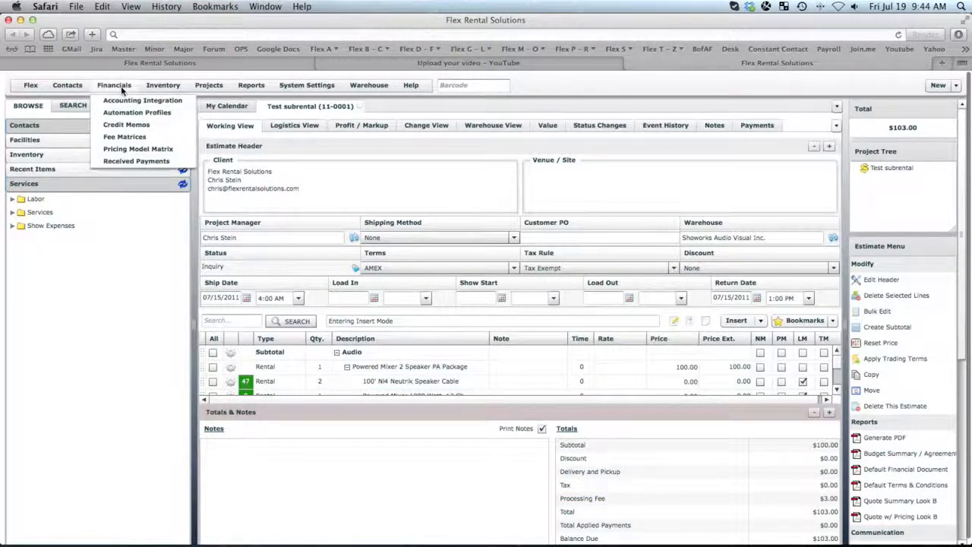
{"action": "left_click", "coordinate": [116, 136]}
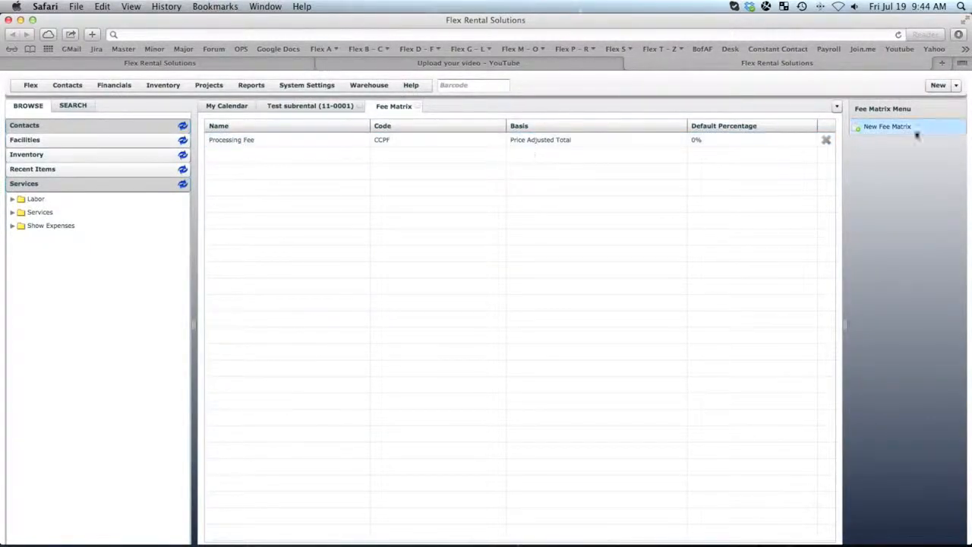
{"action": "double_click", "coordinate": [267, 138]}
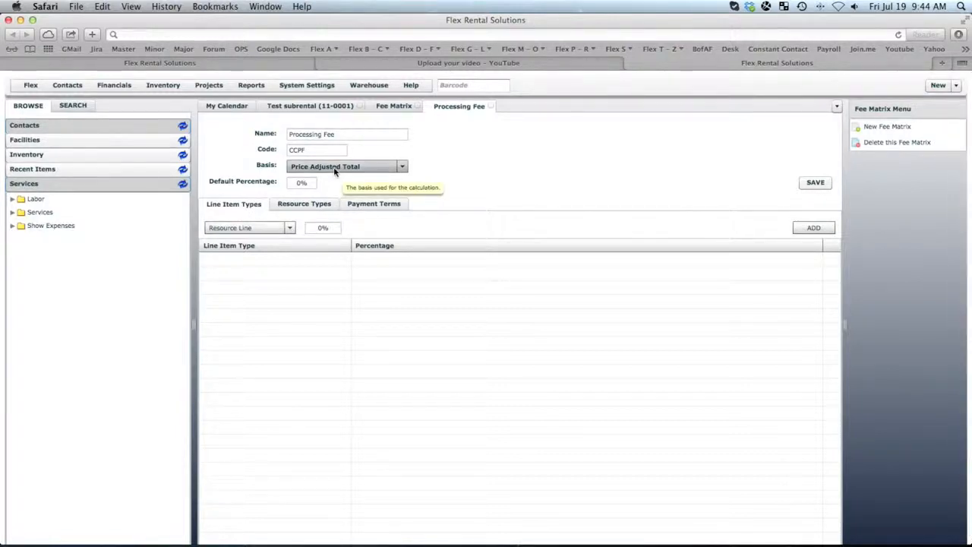
{"action": "left_click", "coordinate": [380, 205]}
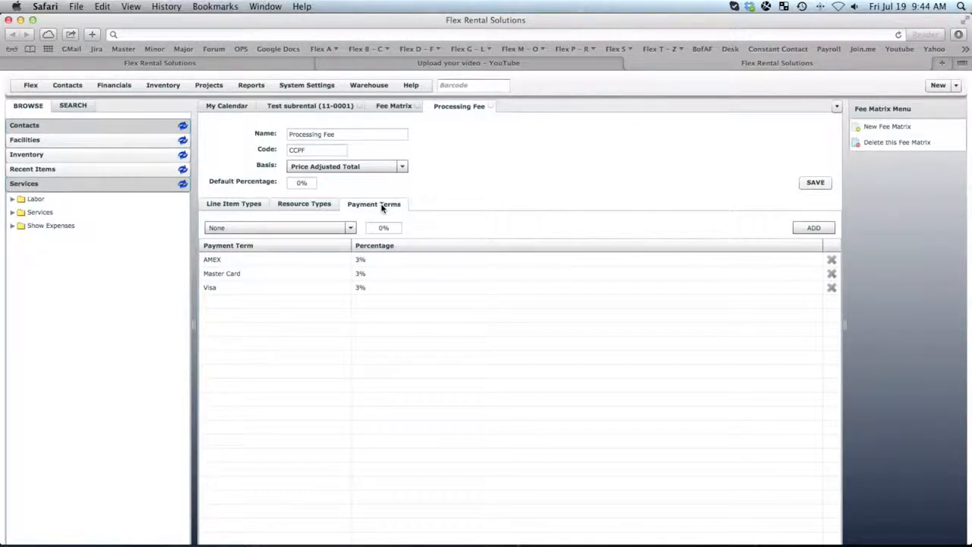
{"action": "left_click", "coordinate": [241, 205]}
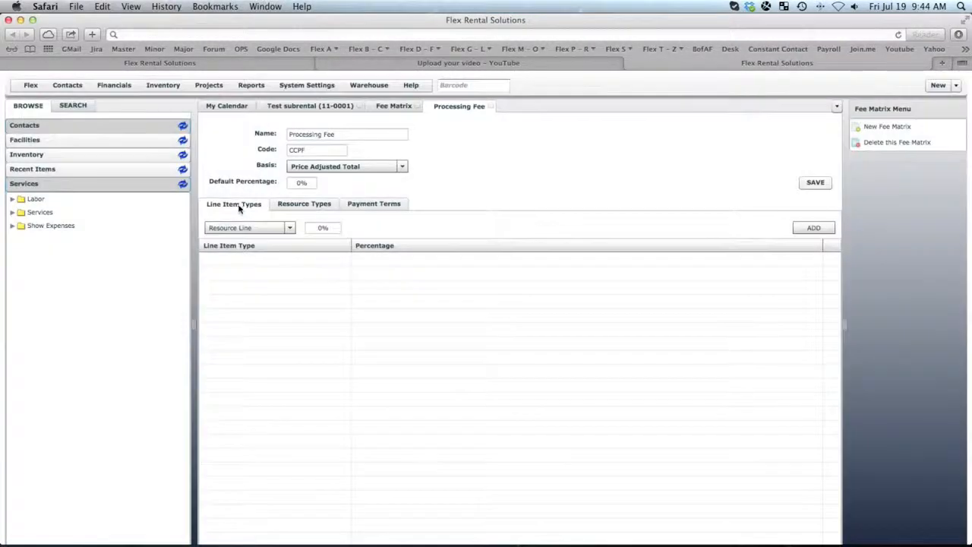
{"action": "left_click", "coordinate": [296, 207]}
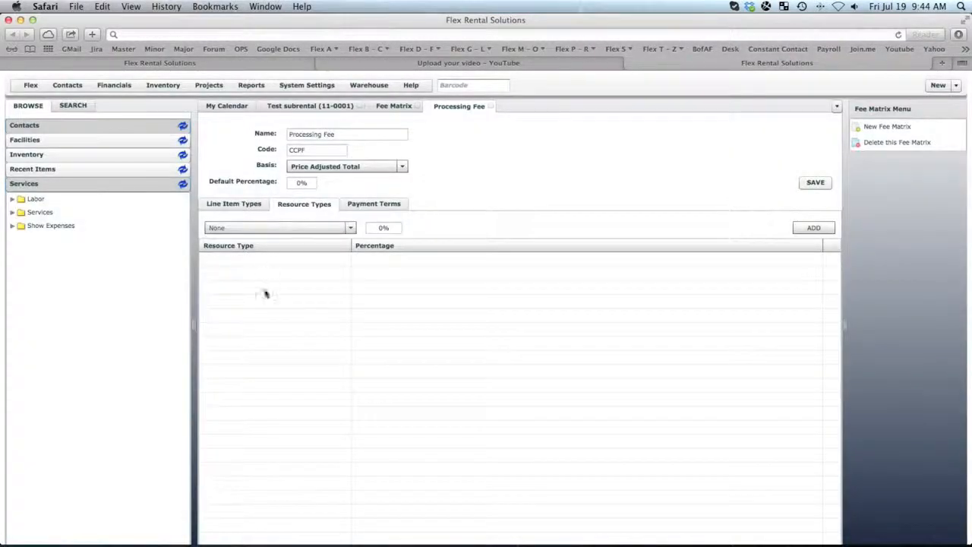
{"action": "left_click", "coordinate": [358, 206]}
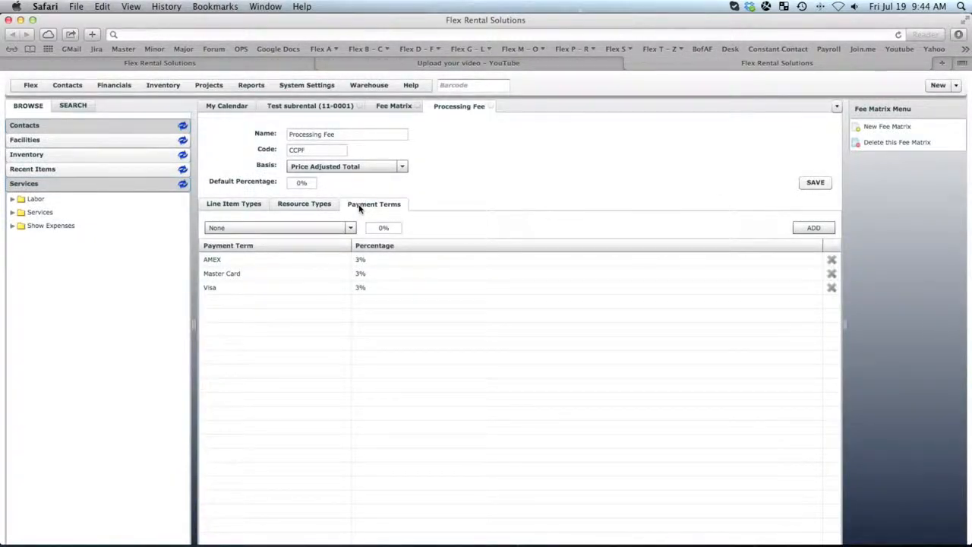
- Examine the payment terms available for the fee matrix and the percentages assigned to AMEX, Master Card and Visa
{"action": "left_click", "coordinate": [337, 227]}
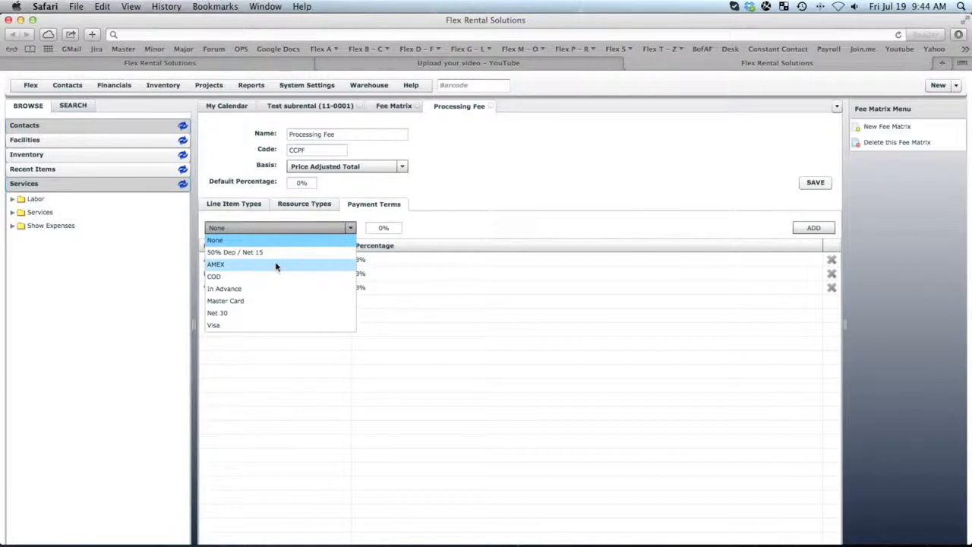
{"action": "left_click", "coordinate": [530, 228]}
{"action": "left_click", "coordinate": [362, 259]}
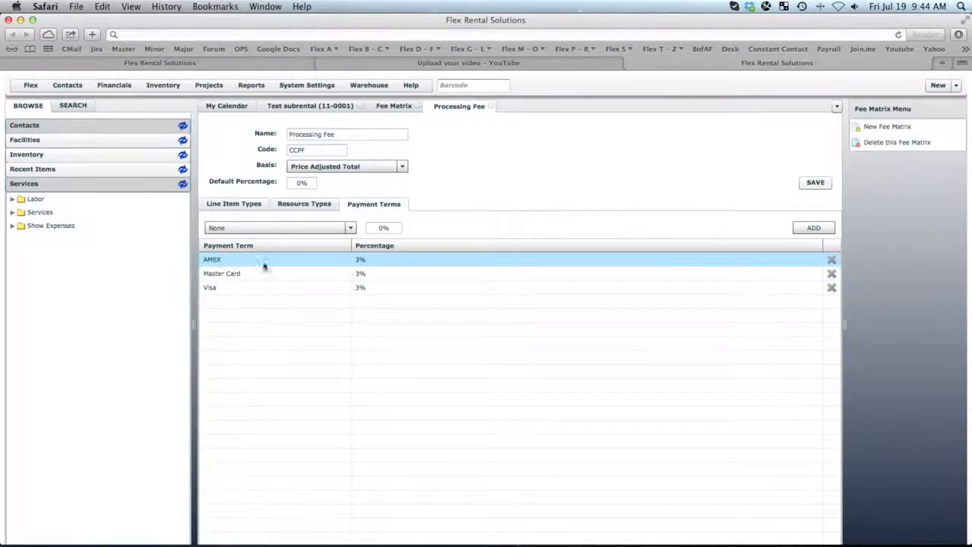
{"action": "left_click", "coordinate": [363, 273]}
{"action": "left_click", "coordinate": [361, 287]}
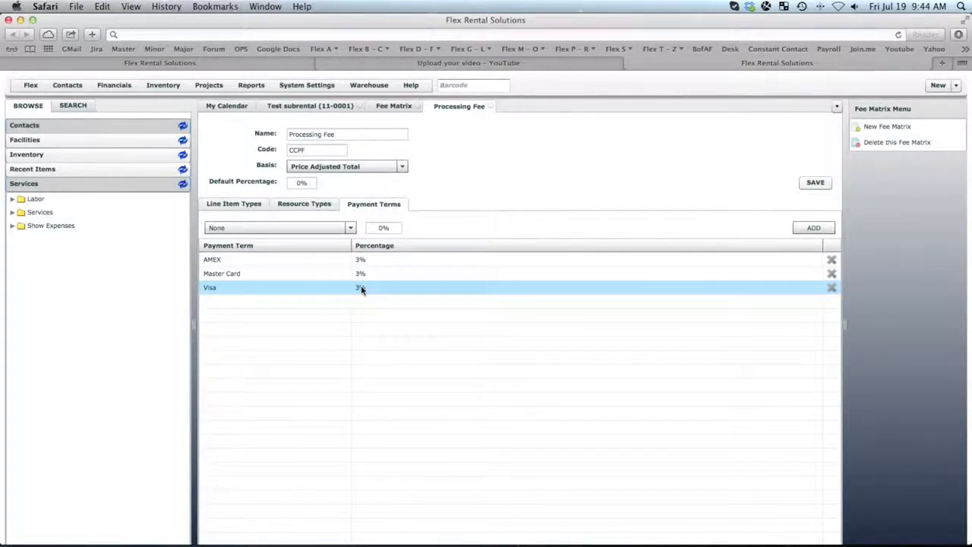
{"action": "left_click", "coordinate": [360, 273]}
{"action": "left_click", "coordinate": [357, 260]}
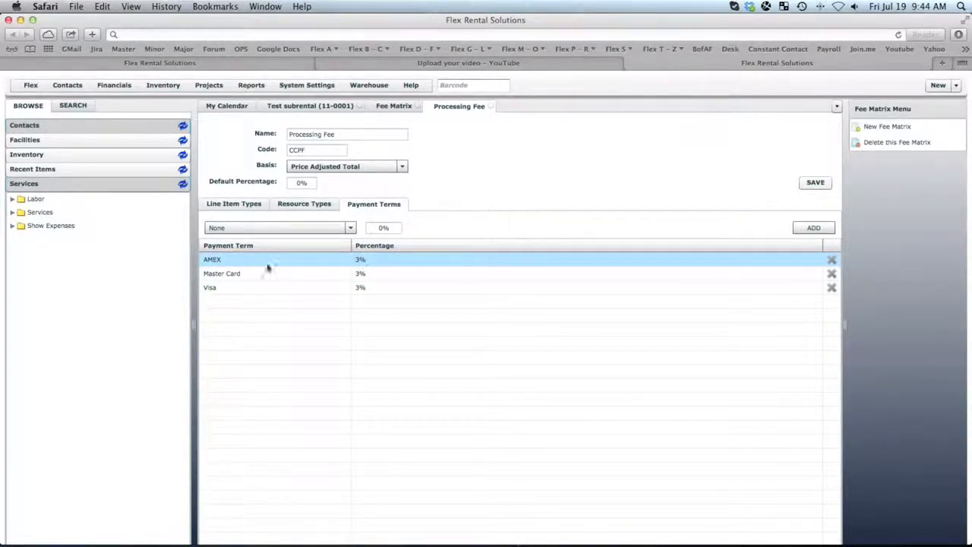
{"action": "left_click", "coordinate": [220, 276]}
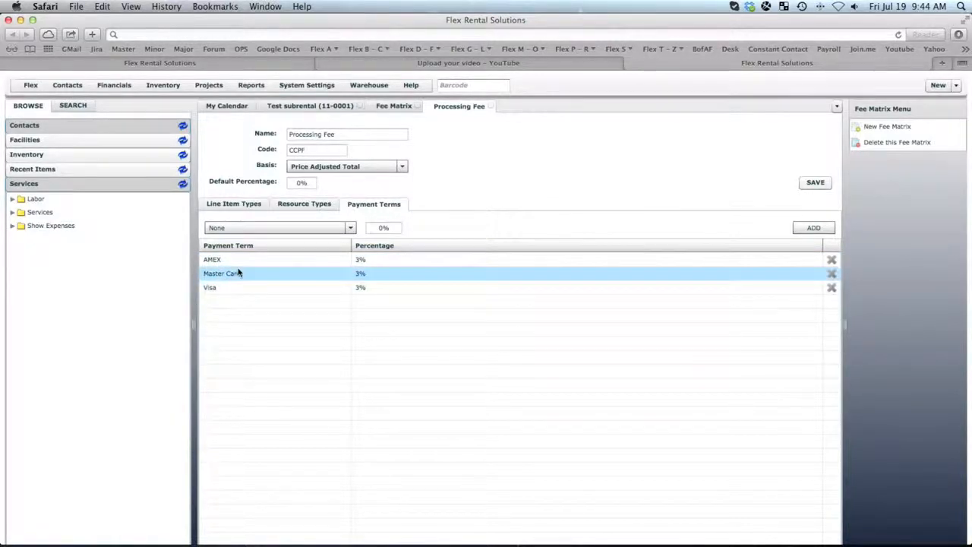
{"action": "left_click", "coordinate": [832, 261]}
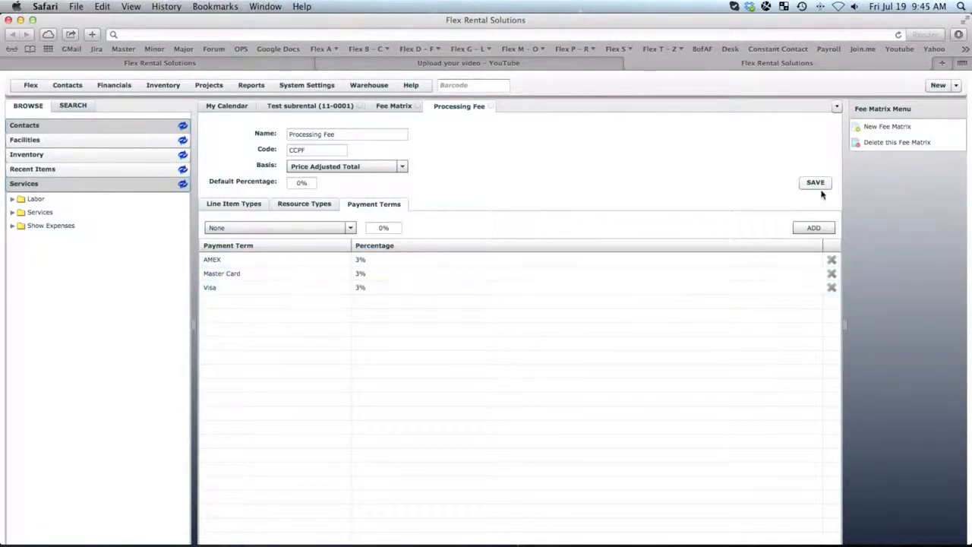
- Open the Estimate project element definition and show its custom total block rows
{"action": "left_click", "coordinate": [215, 90]}
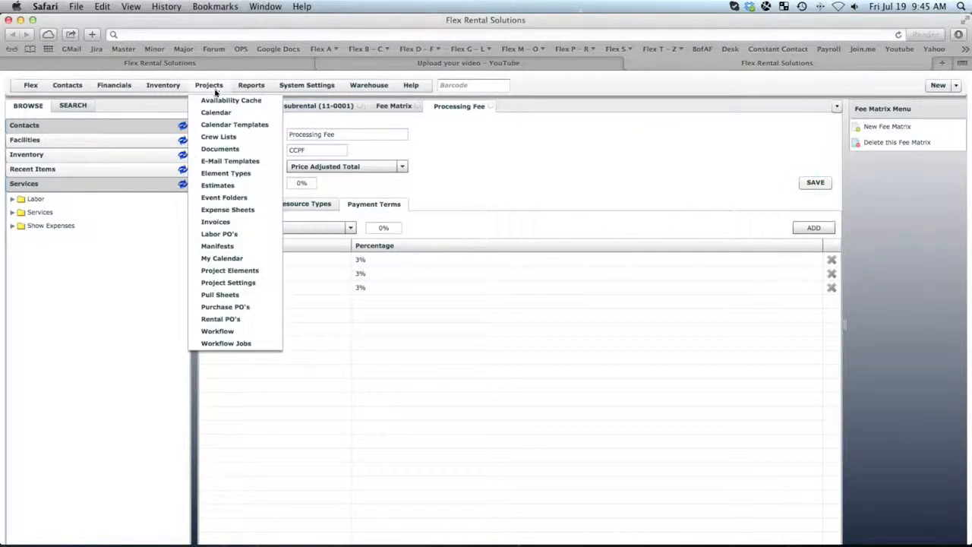
{"action": "left_click", "coordinate": [253, 270]}
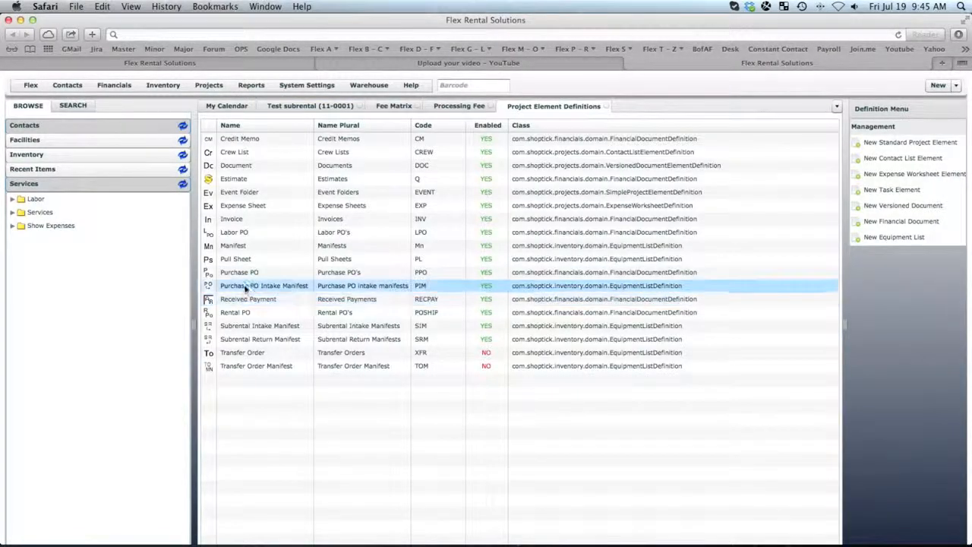
{"action": "double_click", "coordinate": [234, 178]}
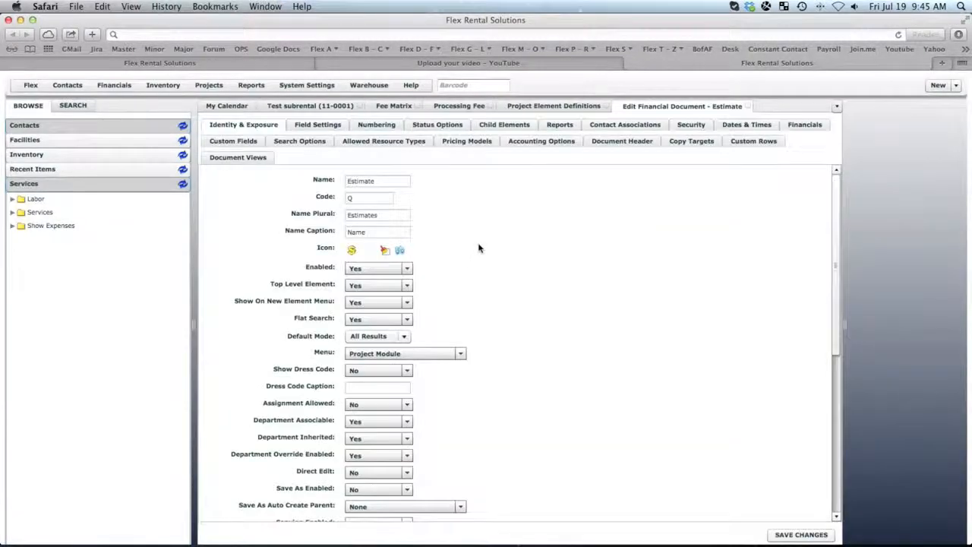
{"action": "left_click", "coordinate": [744, 147]}
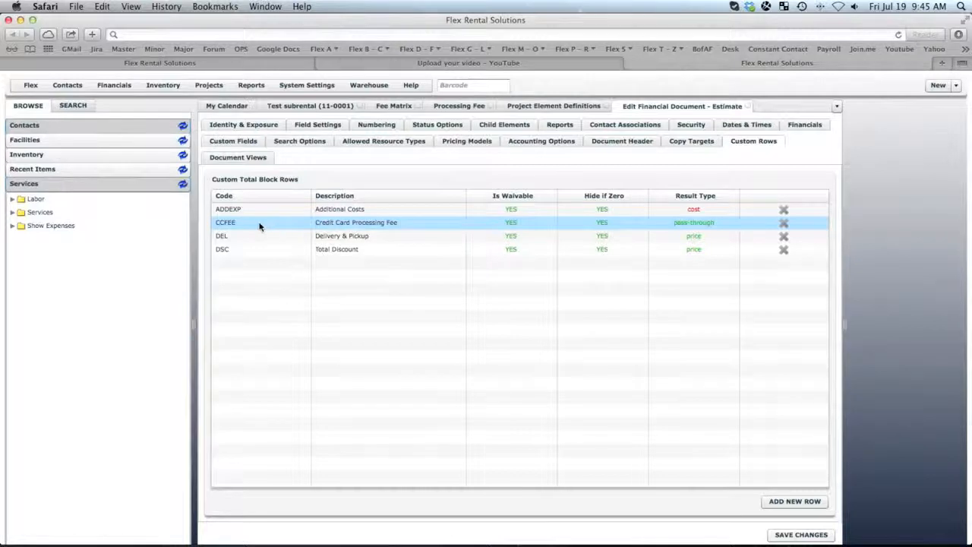
- Review the CCFEE custom row's code, description and result type options, and close its configuration without saving
{"action": "left_click", "coordinate": [285, 226]}
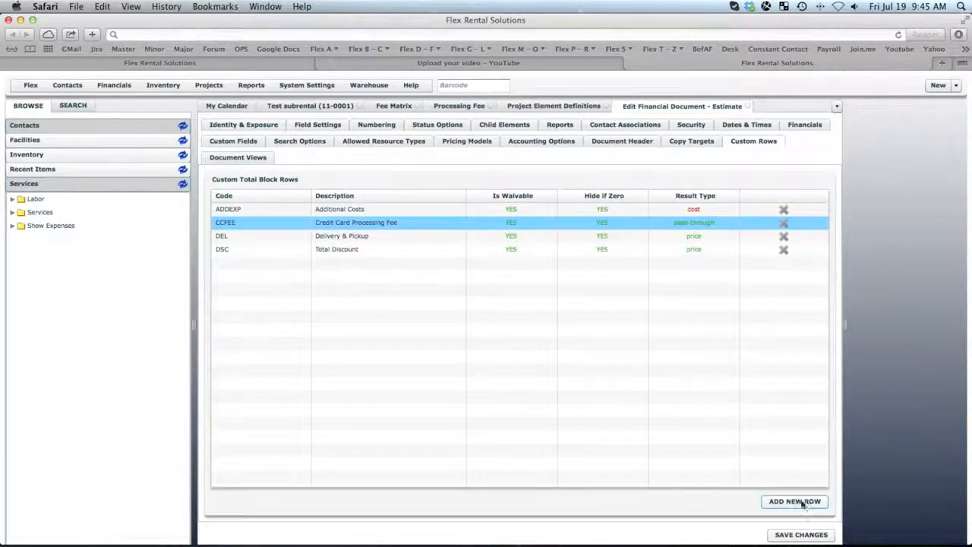
{"action": "double_click", "coordinate": [341, 223]}
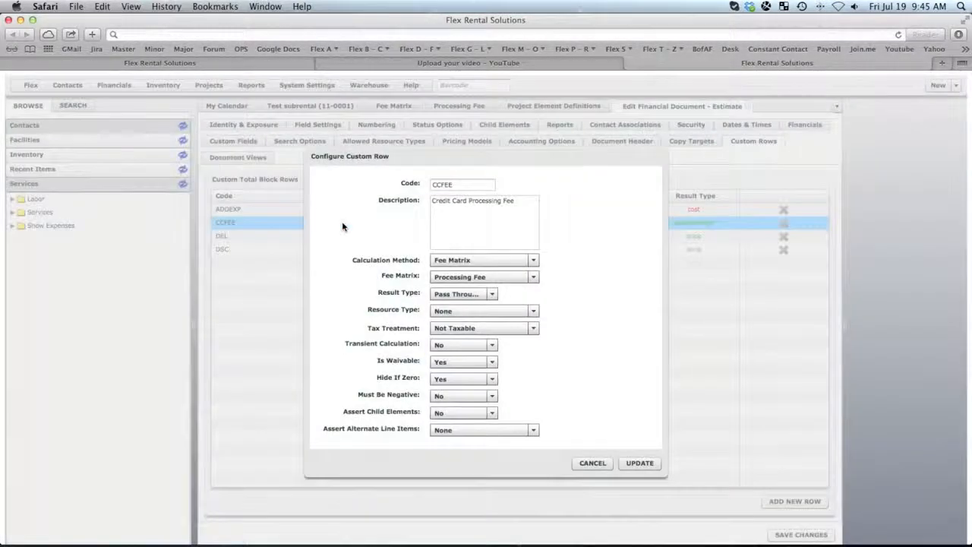
{"action": "double_click", "coordinate": [454, 186]}
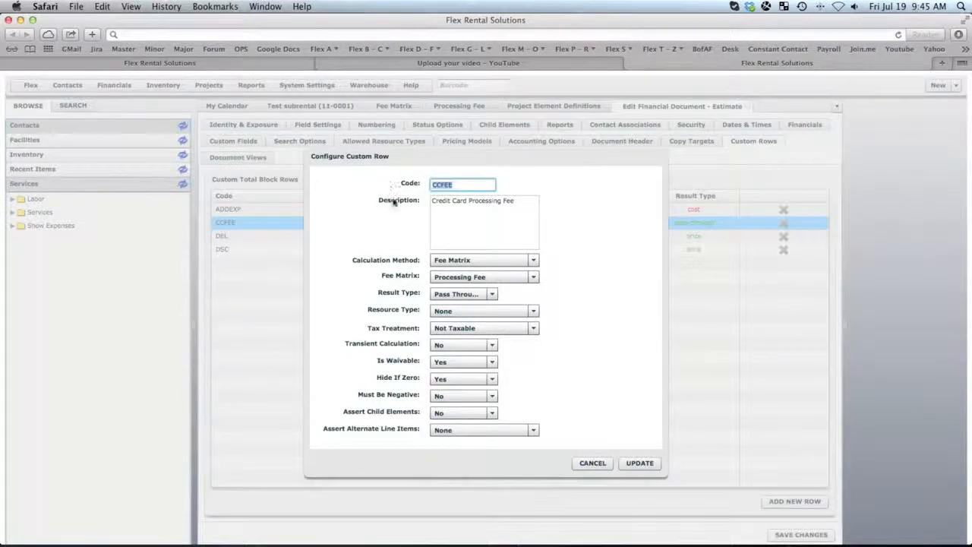
{"action": "left_click", "coordinate": [531, 208]}
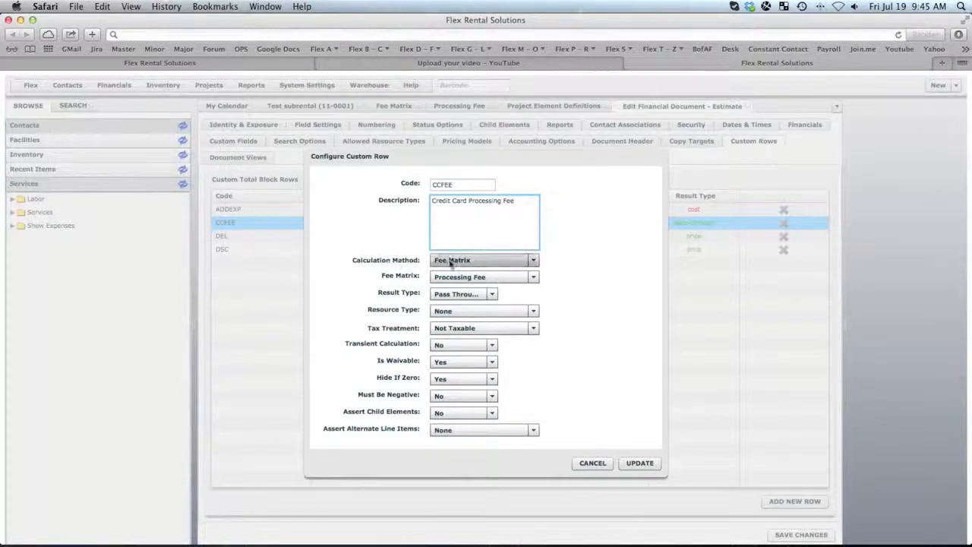
{"action": "left_click", "coordinate": [492, 294]}
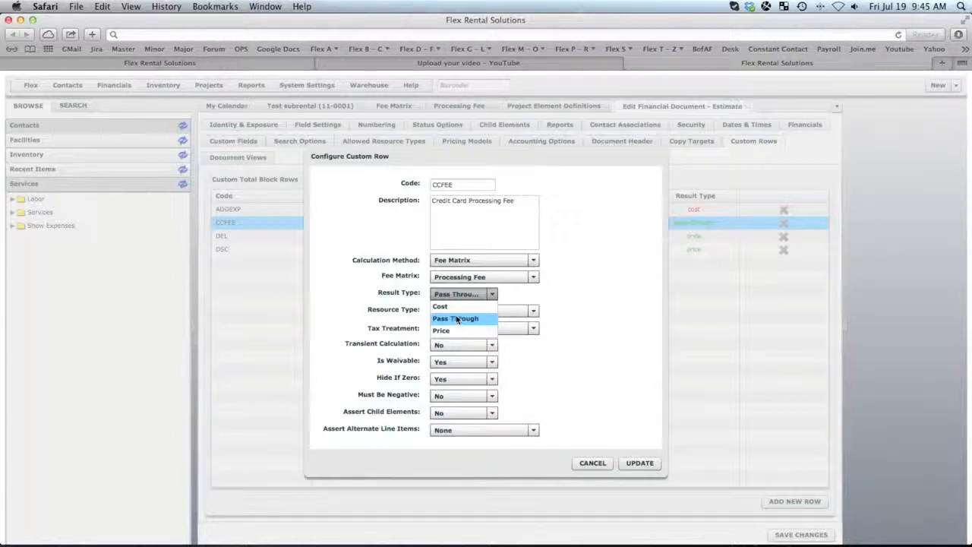
{"action": "left_click", "coordinate": [564, 307]}
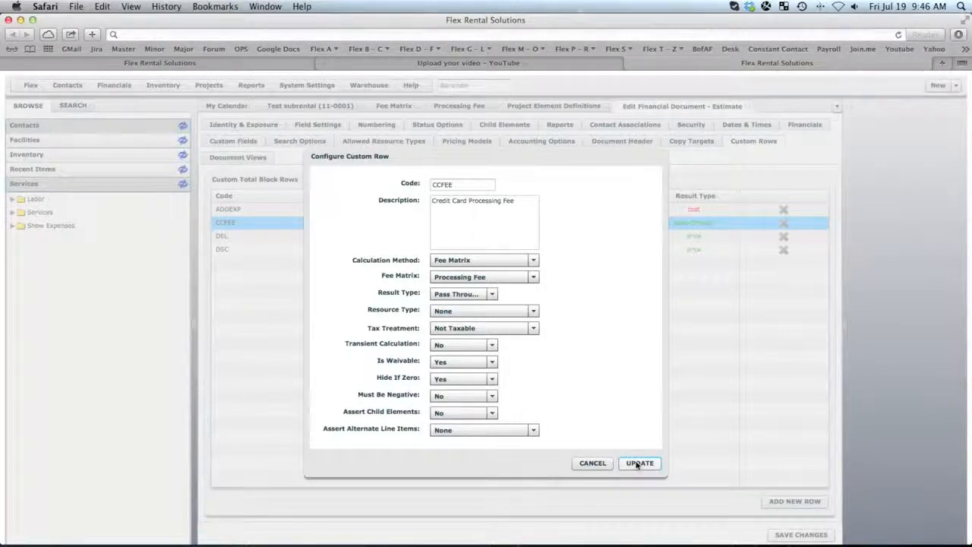
{"action": "left_click", "coordinate": [591, 463]}
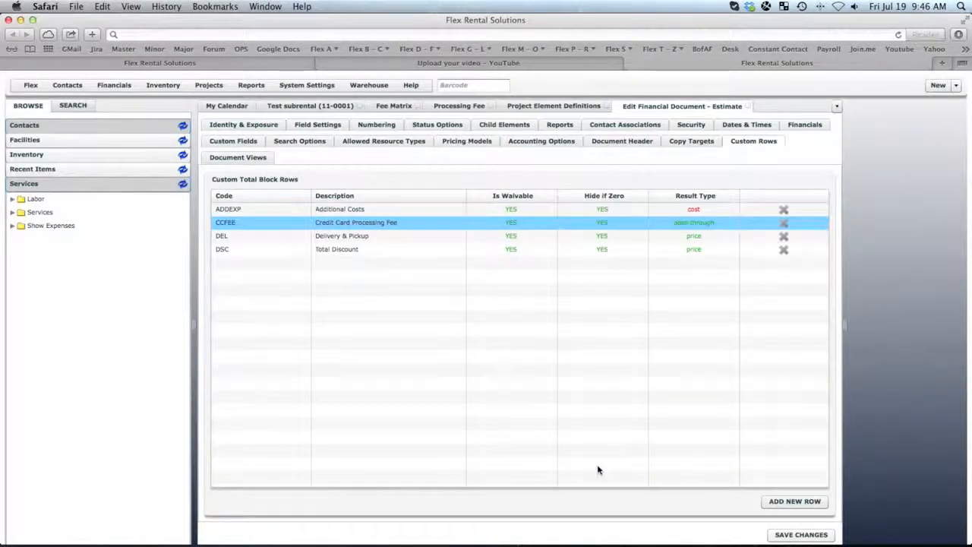
- Open the Working View from the estimate's document views and show its total block rows
{"action": "left_click", "coordinate": [240, 158]}
{"action": "left_click", "coordinate": [243, 217]}
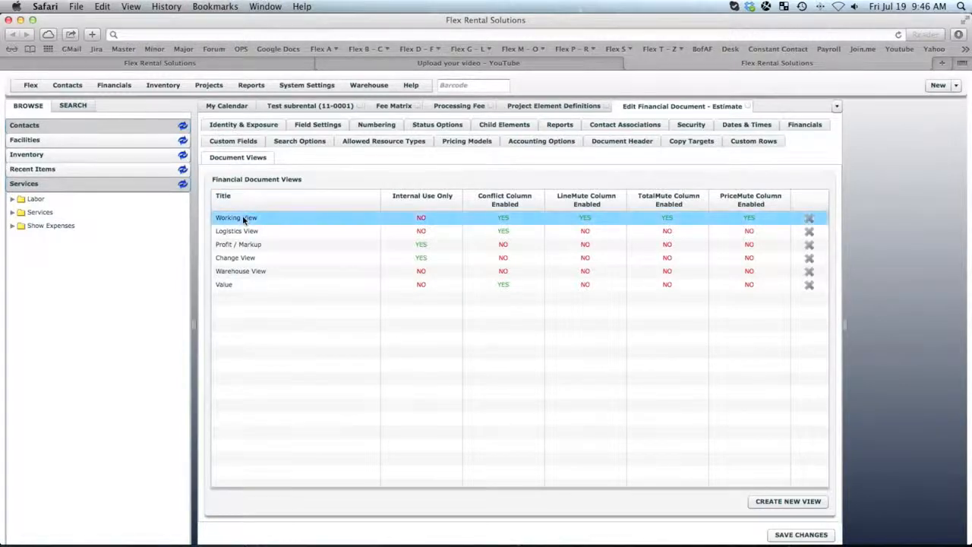
{"action": "double_click", "coordinate": [242, 217]}
{"action": "left_click", "coordinate": [295, 440]}
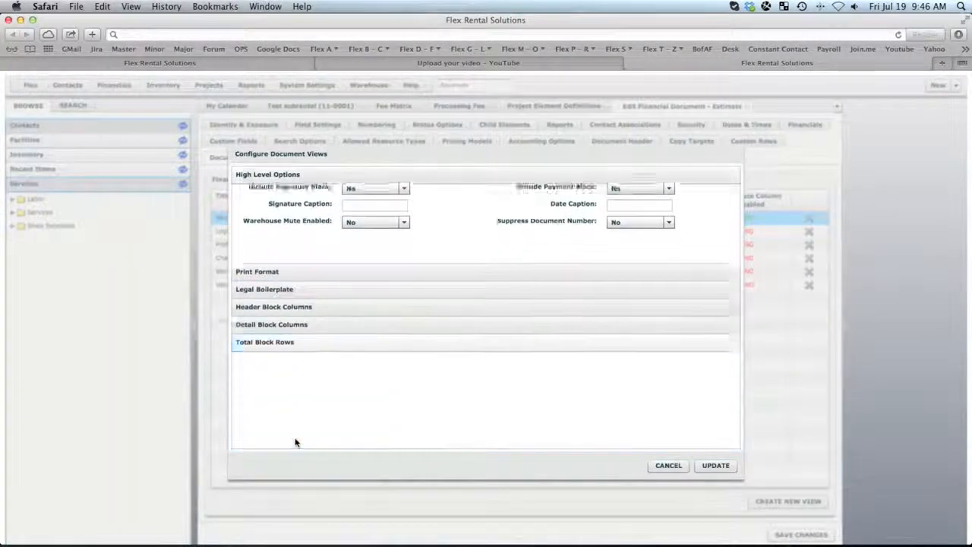
- Try configuring a new total block row with field type Custom Row and custom row CCFEE, and close the view configuration without saving
{"action": "left_click", "coordinate": [262, 436]}
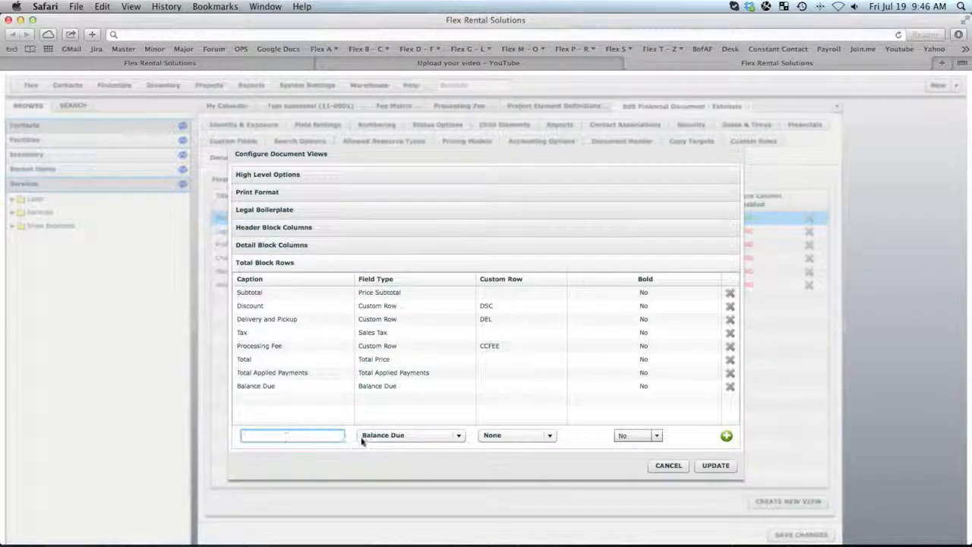
{"action": "left_click", "coordinate": [403, 435]}
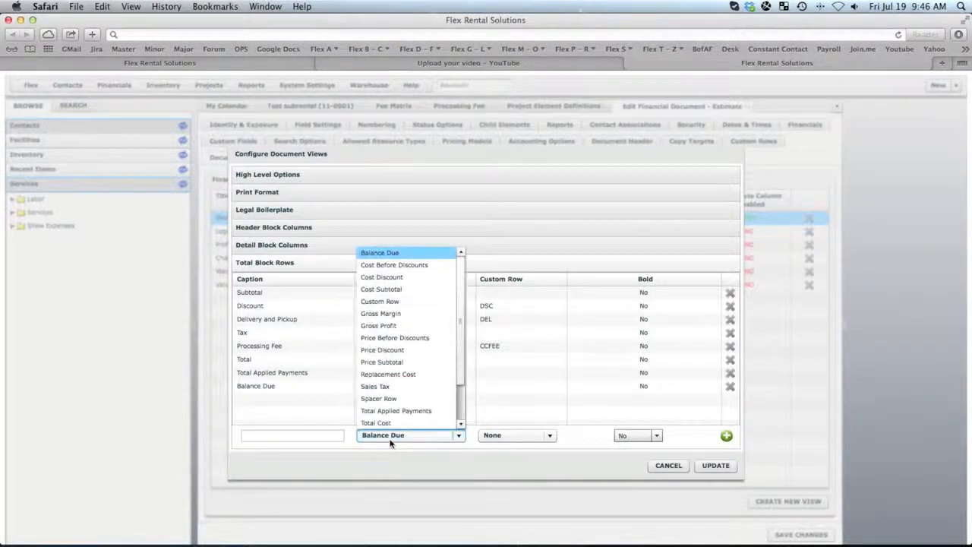
{"action": "left_click", "coordinate": [388, 301]}
{"action": "left_click", "coordinate": [500, 437]}
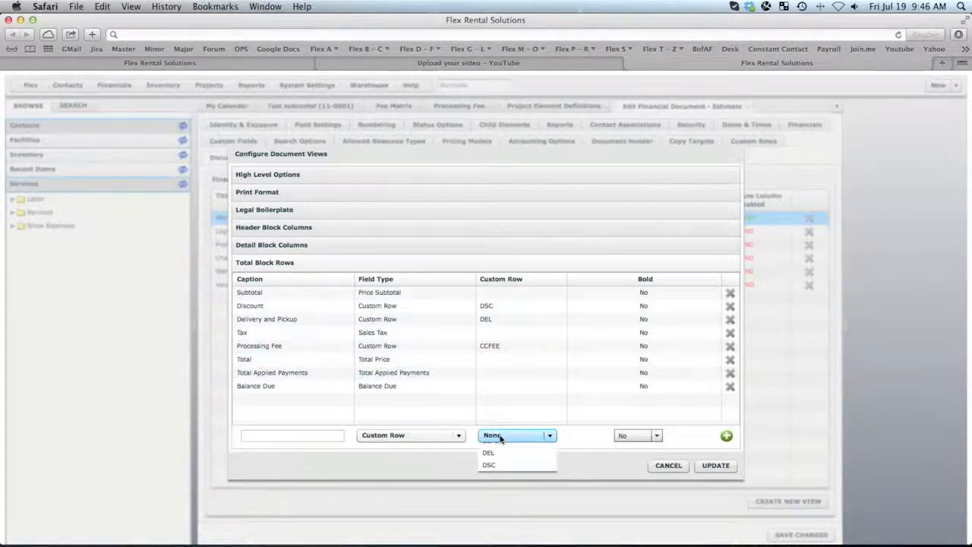
{"action": "left_click", "coordinate": [505, 475]}
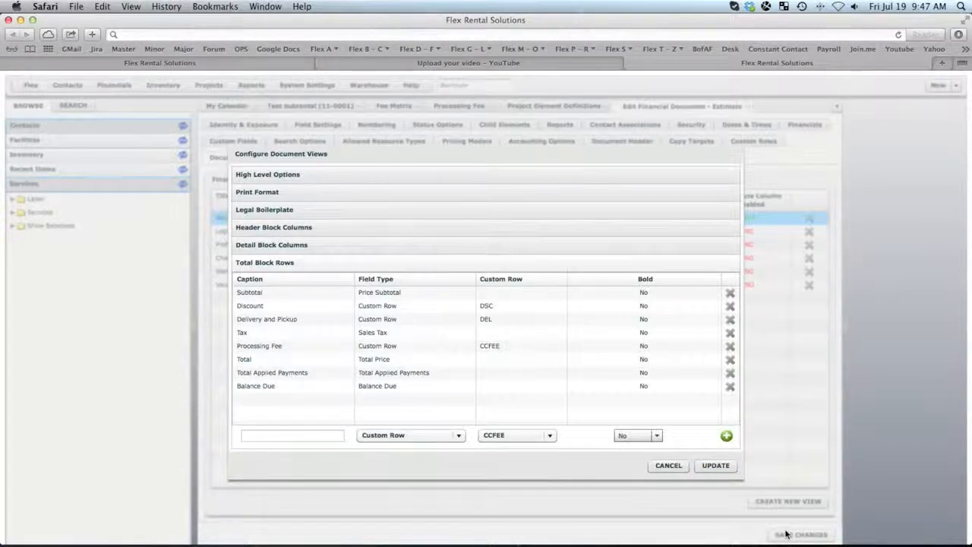
{"action": "left_click", "coordinate": [667, 466]}
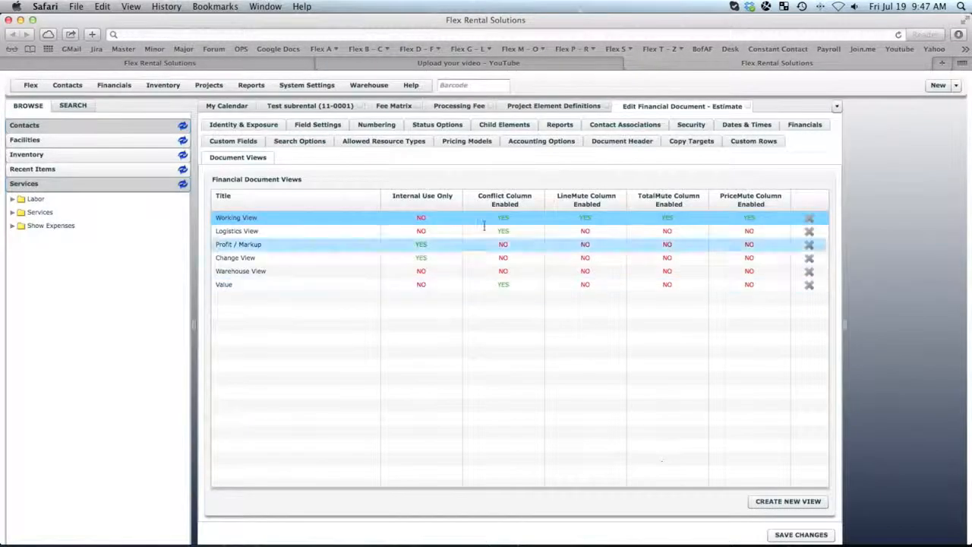
- Return to the Test subrental estimate and show its totals in the Working View
{"action": "left_click", "coordinate": [320, 107]}
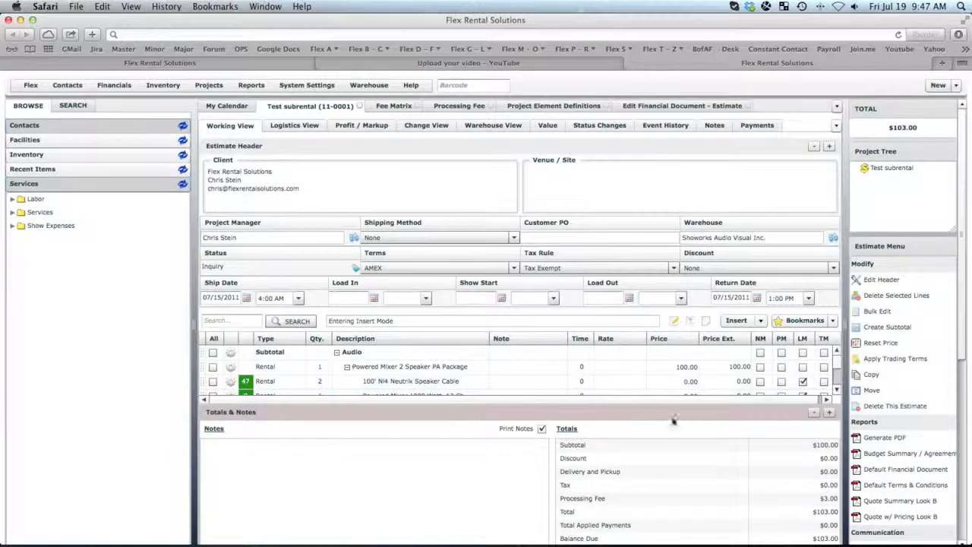
{"action": "left_click", "coordinate": [816, 415]}
{"action": "left_click", "coordinate": [469, 369]}
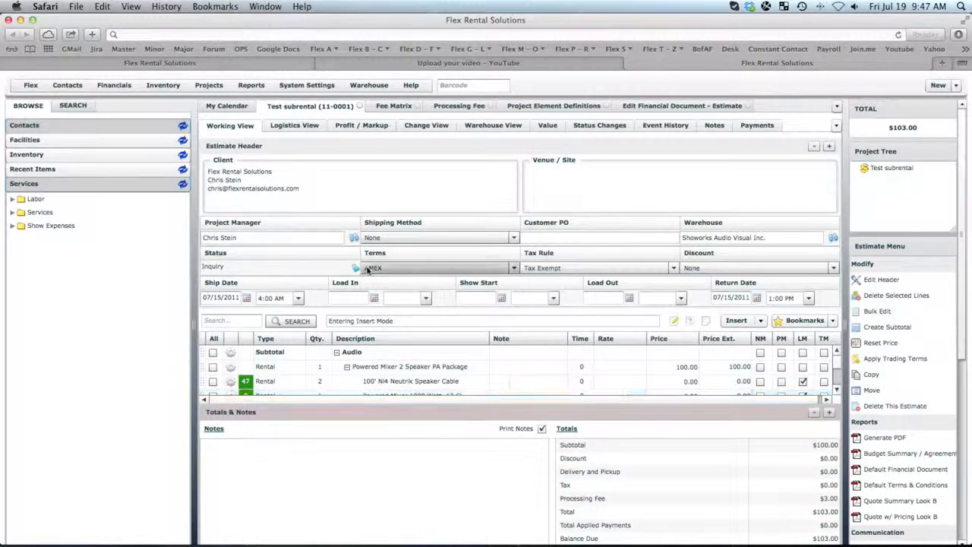
- Test the processing fee by setting the estimate's terms to COD and returning them to AMEX
{"action": "left_click", "coordinate": [364, 271]}
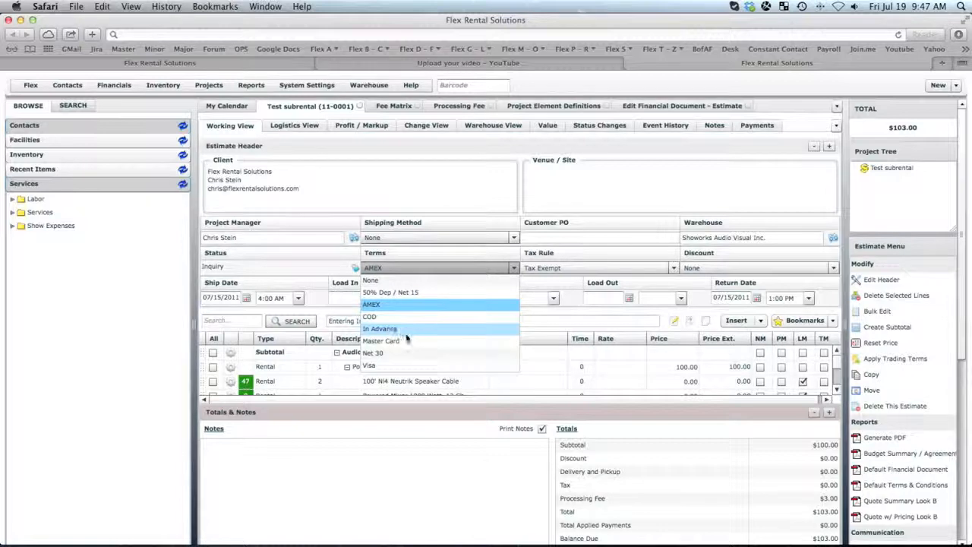
{"action": "left_click", "coordinate": [386, 317]}
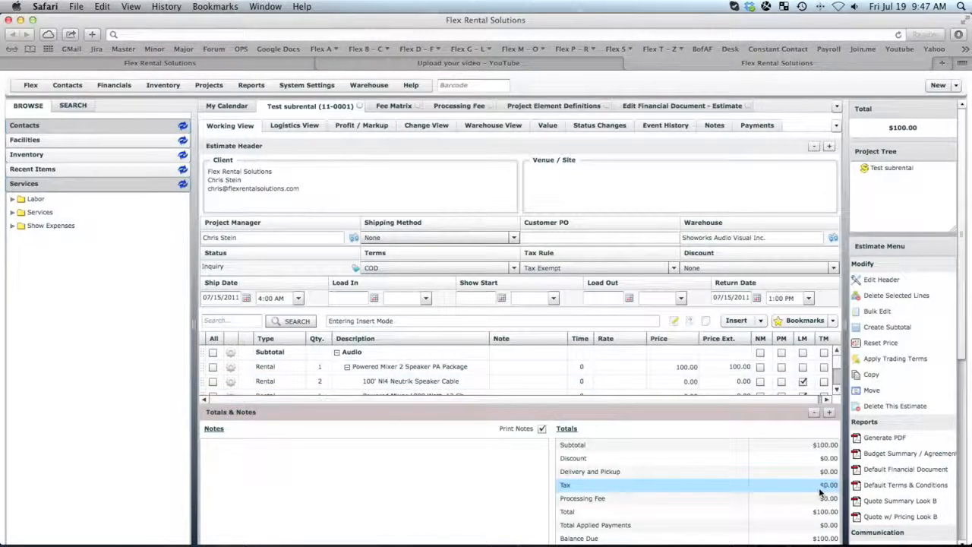
{"action": "left_click", "coordinate": [410, 269]}
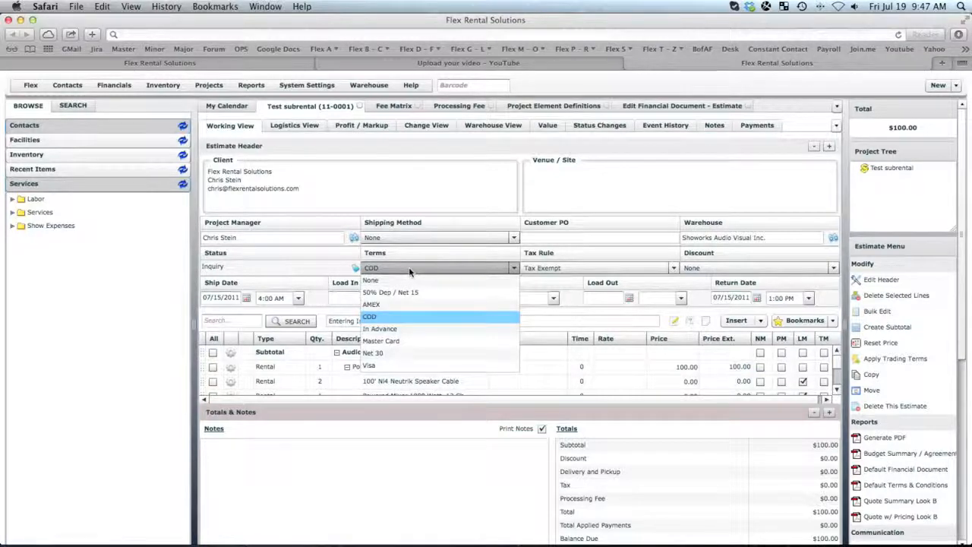
{"action": "left_click", "coordinate": [388, 305]}
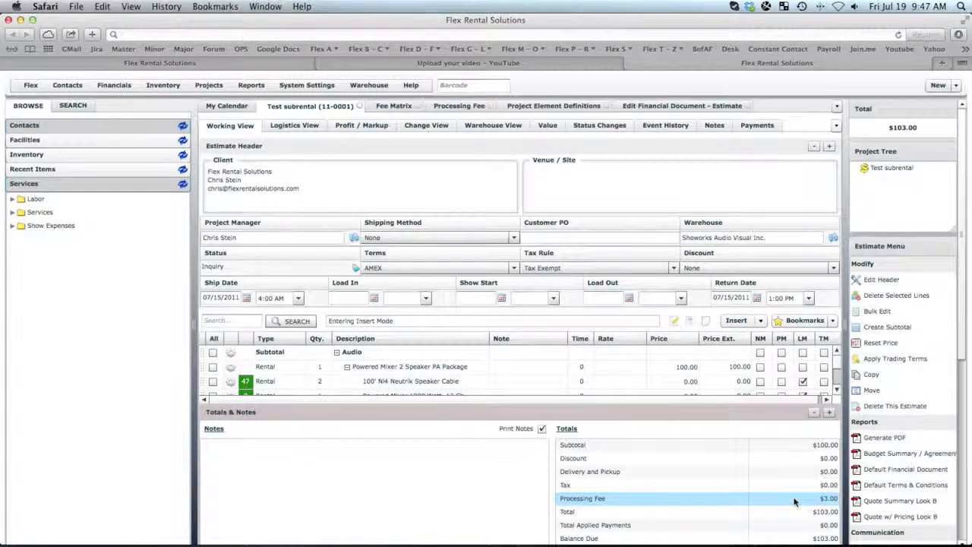
- Override the Processing Fee in the estimate's totals with 0
{"action": "double_click", "coordinate": [795, 501]}
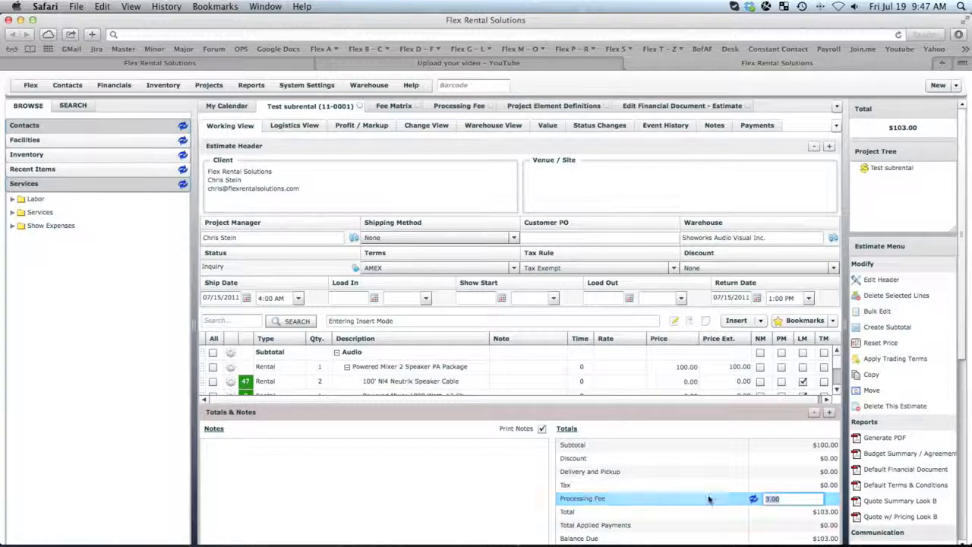
{"action": "type", "text": "0"}
{"action": "key", "text": "Return"}
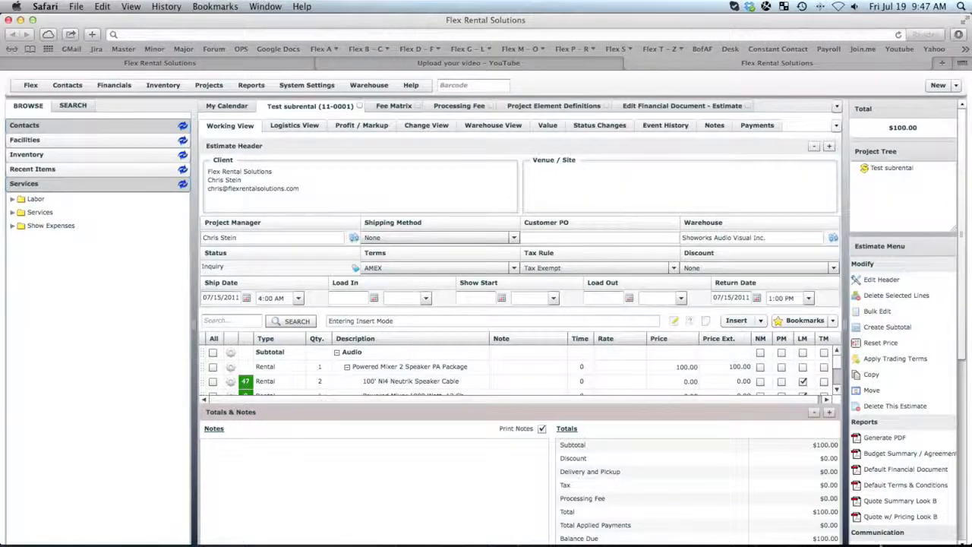
- Reset the overridden Processing Fee to its automatically calculated amount
{"action": "left_click", "coordinate": [754, 499]}
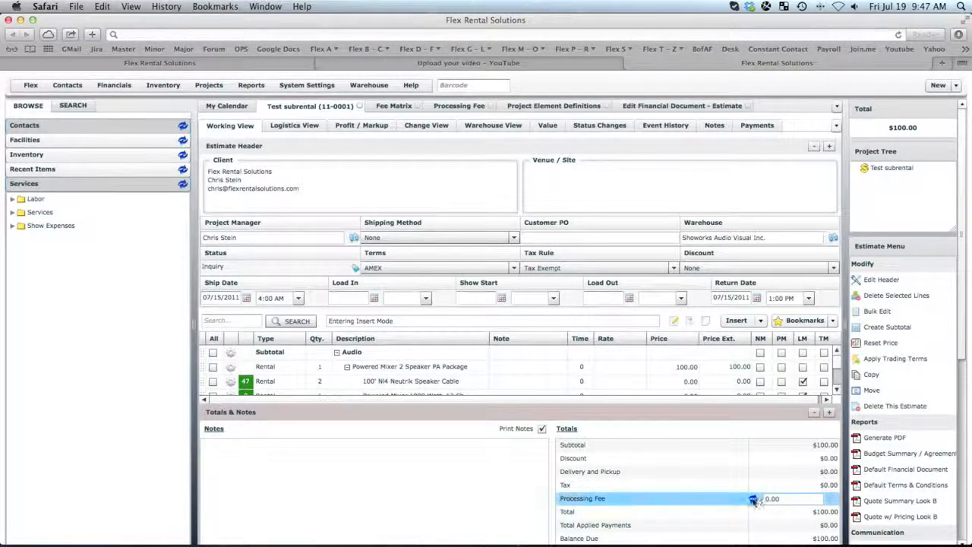